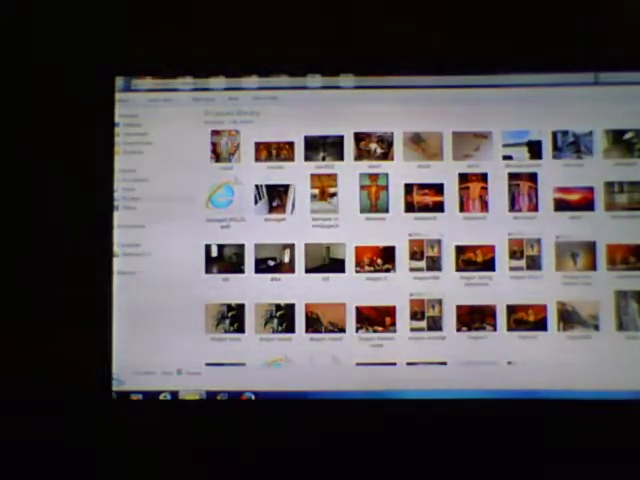
Select the fifth thumbnail in the library's second row to show its file details.
{"action": "left_click", "coordinate": [423, 197]}
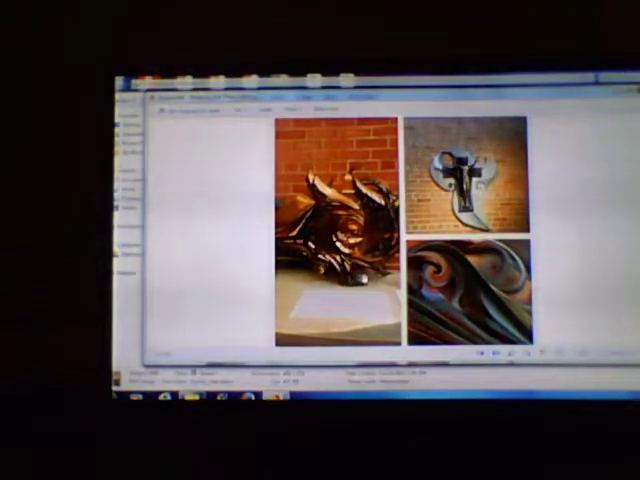
Advance to the next picture, the post of three shared sculpture and cross photos.
{"action": "key", "text": "Right"}
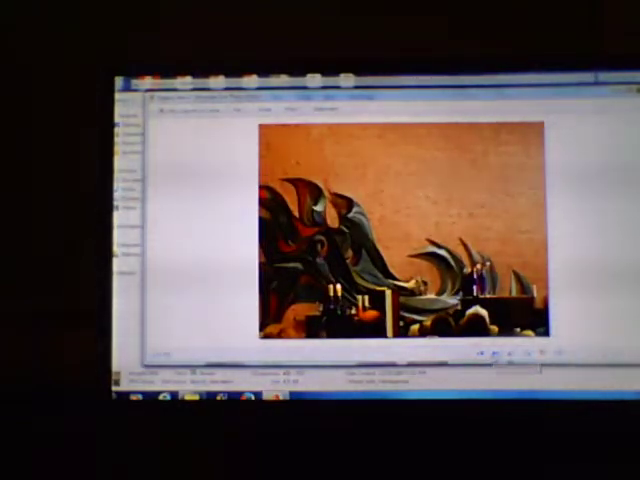
Advance from the red-lit altar service photo to the three-photo collage.
{"action": "key", "text": "Right"}
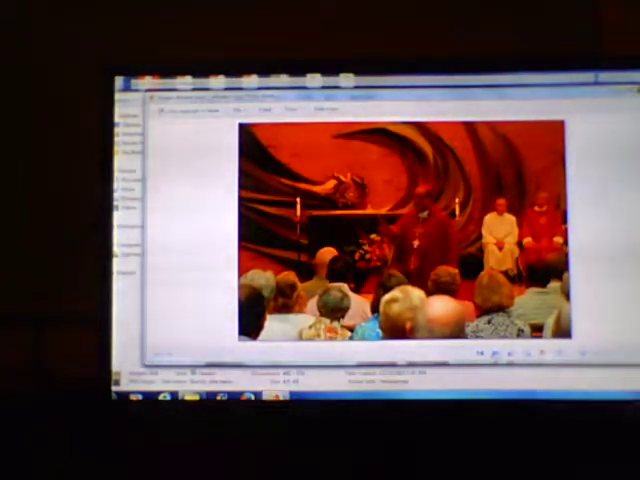
Step forward two pictures, past the crowd photo, to the circled ultrasound scan.
{"action": "key", "text": "Right"}
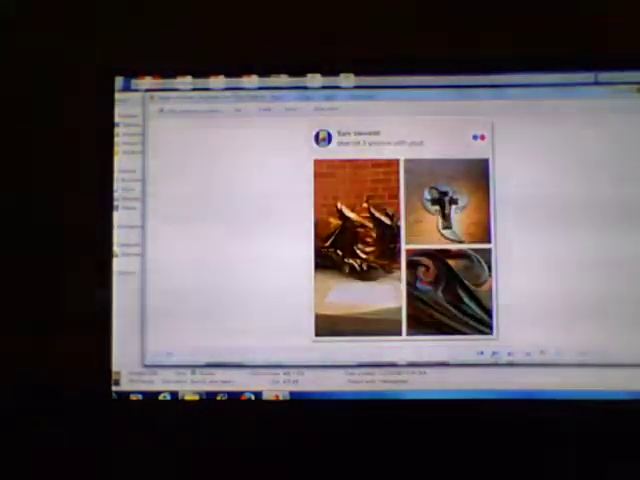
{"action": "key", "text": "Right"}
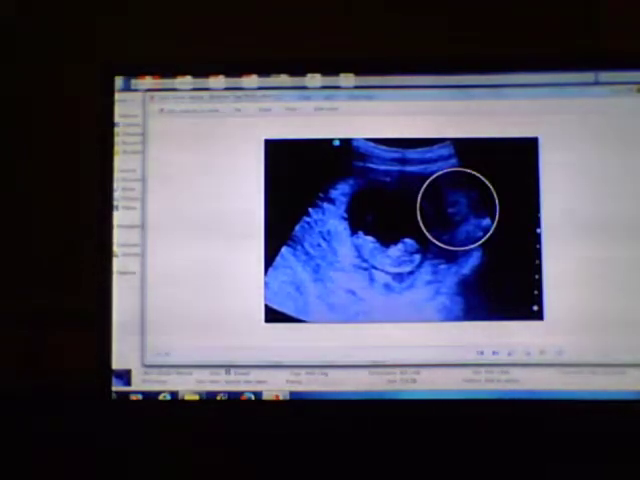
Exit the ultrasound scan back to the thumbnail grid with cross and sculpture images.
{"action": "key", "text": "Escape"}
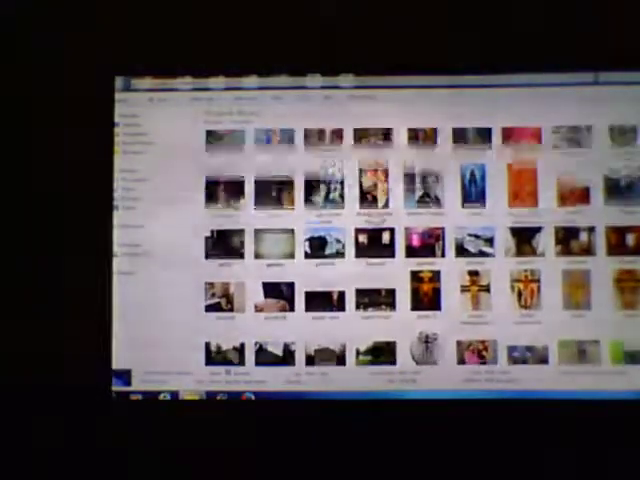
{"action": "scroll", "coordinate": [400, 250], "scroll_direction": "up", "scroll_amount": 1}
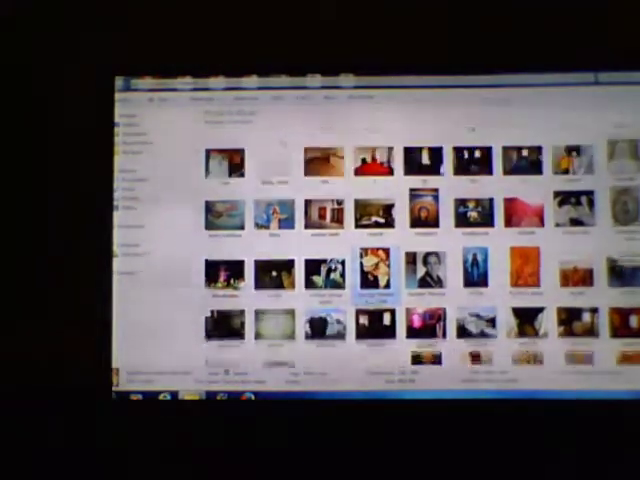
{"action": "scroll", "coordinate": [400, 250], "scroll_direction": "up", "scroll_amount": 3}
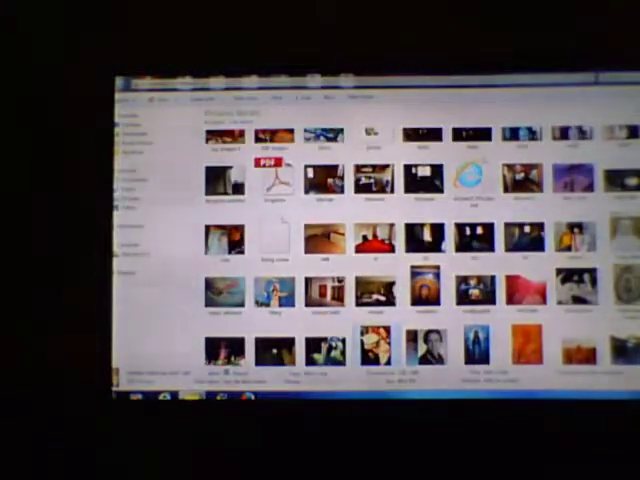
{"action": "key", "text": "Return"}
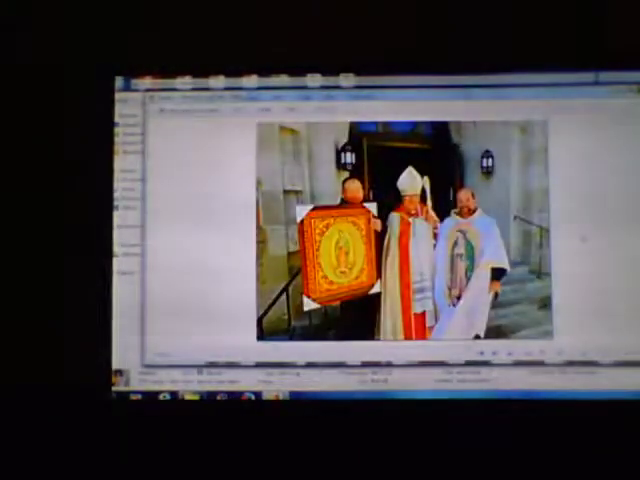